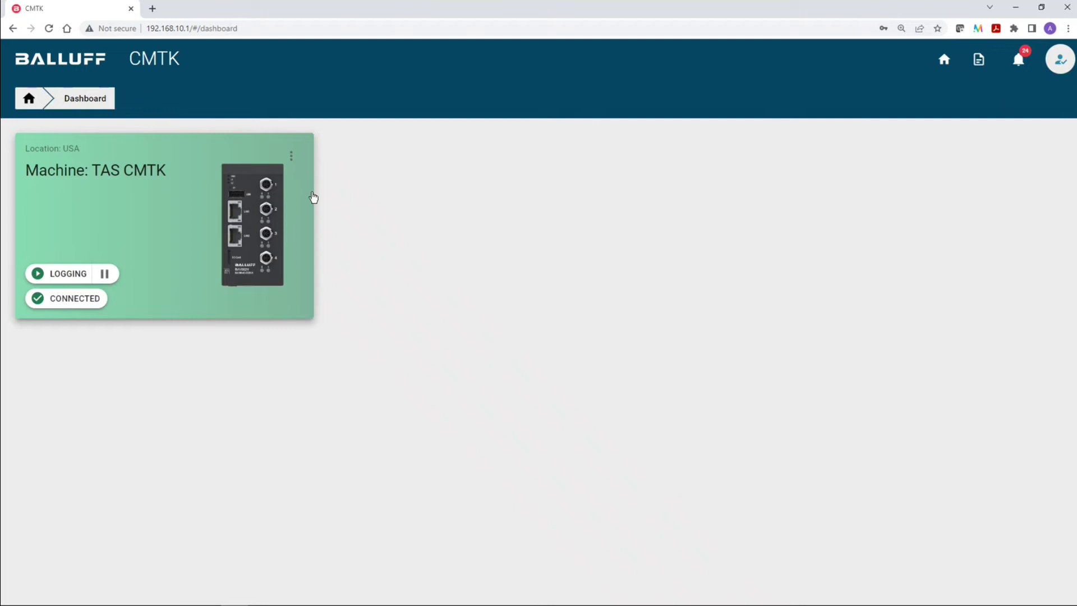
# Step: Open the machine card's Settings to view its Sensors & IO-Link Masters page
pyautogui.click(291, 157)
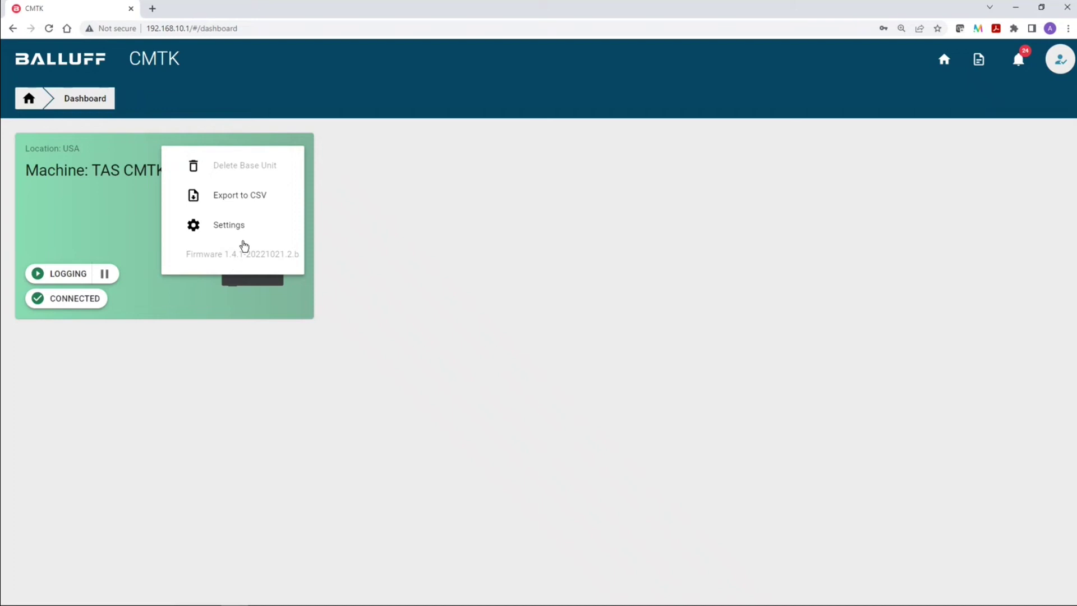
pyautogui.click(236, 227)
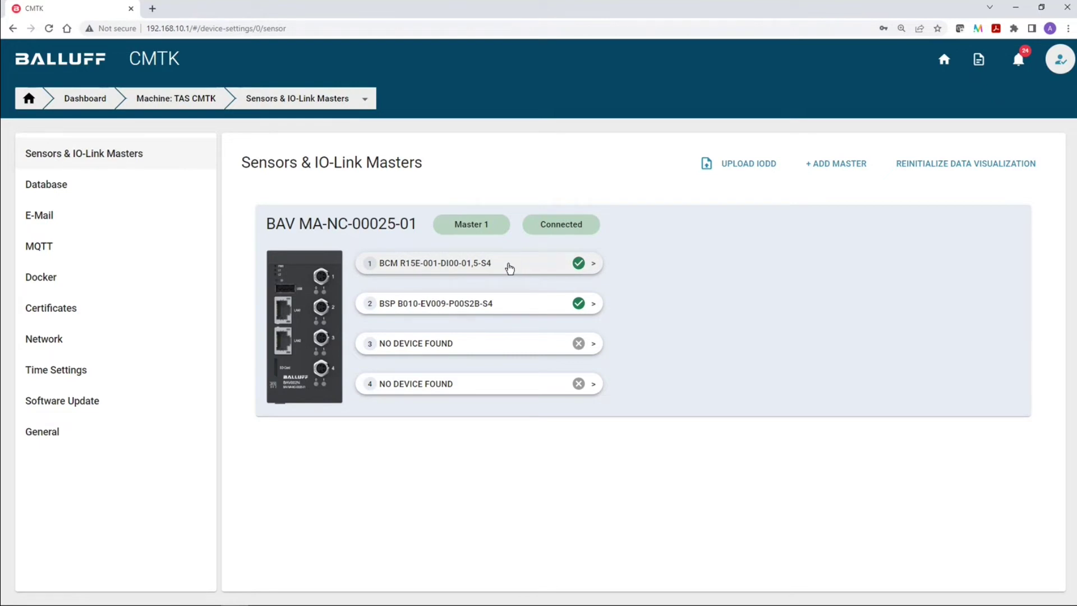
# Step: Open the port 1 BCM sensor's IODD Parameter list
pyautogui.click(509, 269)
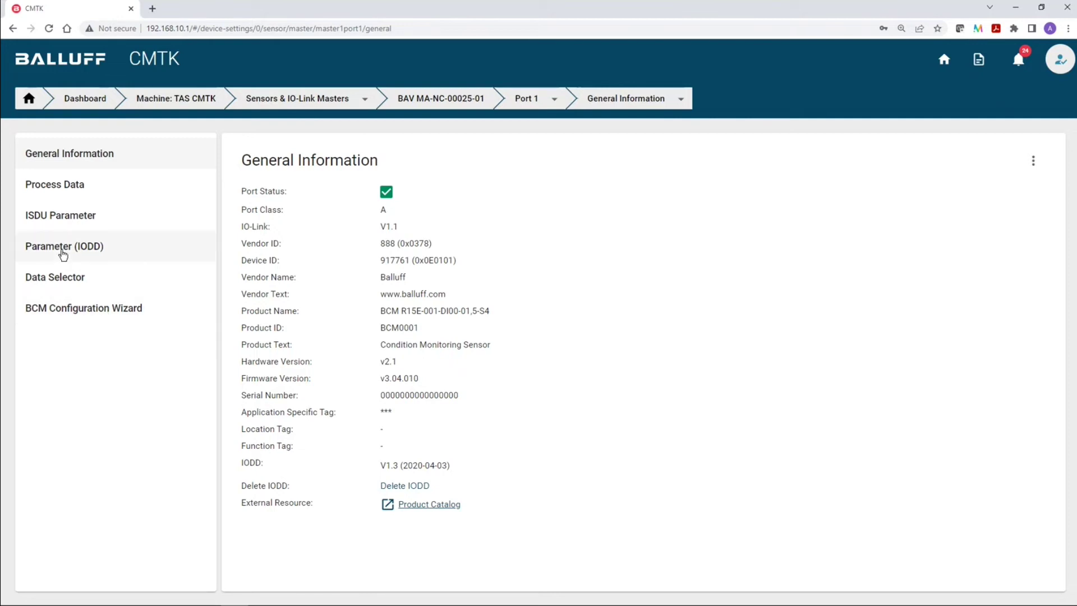
pyautogui.click(62, 250)
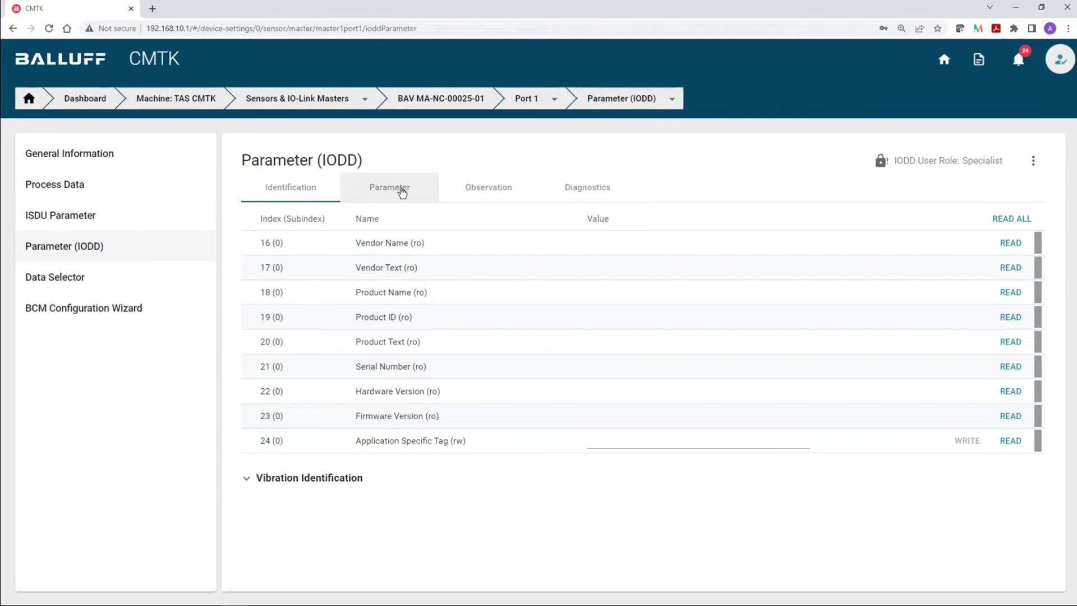
pyautogui.click(415, 194)
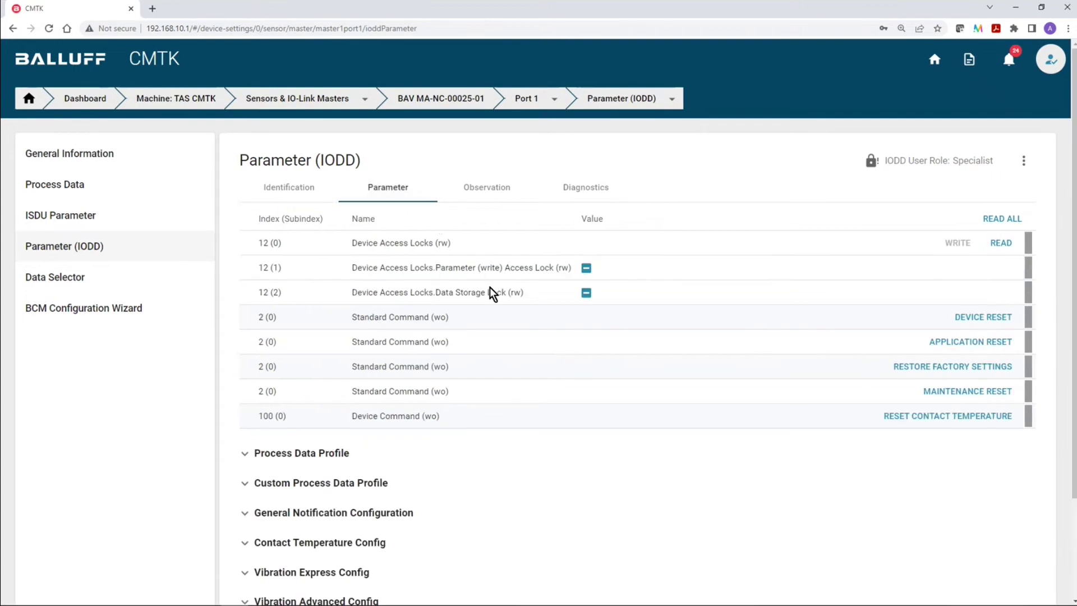
pyautogui.scroll(-1, 474, 292)
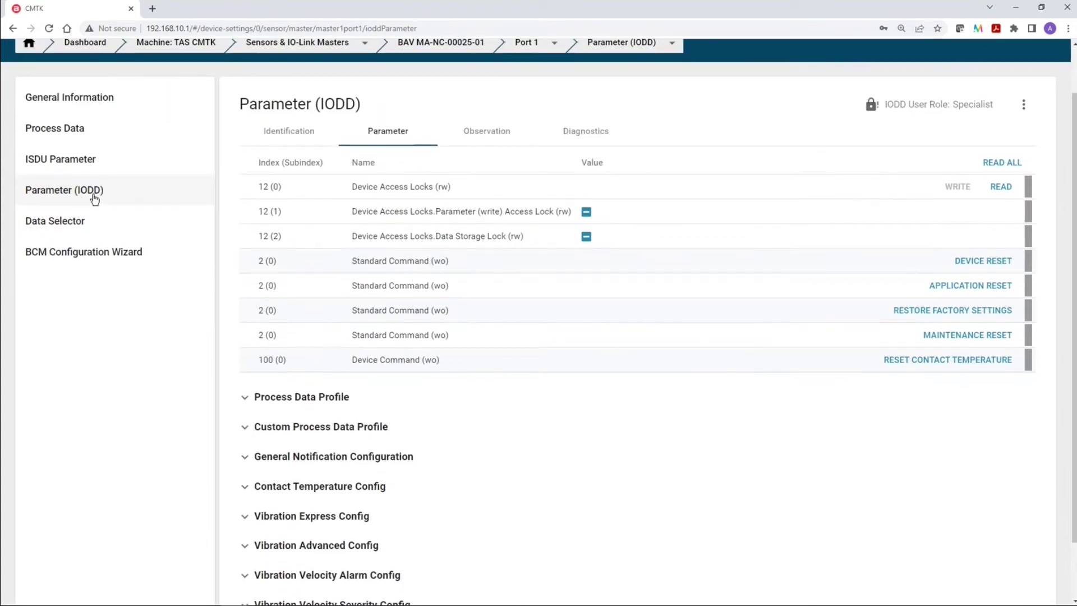
pyautogui.scroll(-1, 431, 196)
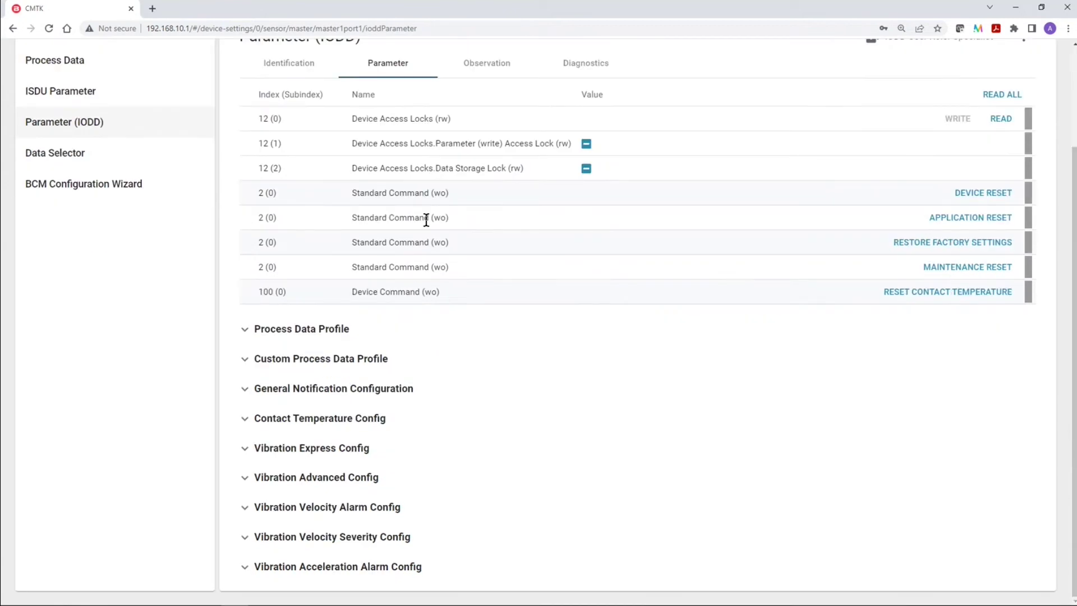
# Step: Read all Vibration Velocity Severity Config values, showing boundaries of 12500 mm/s
pyautogui.click(382, 537)
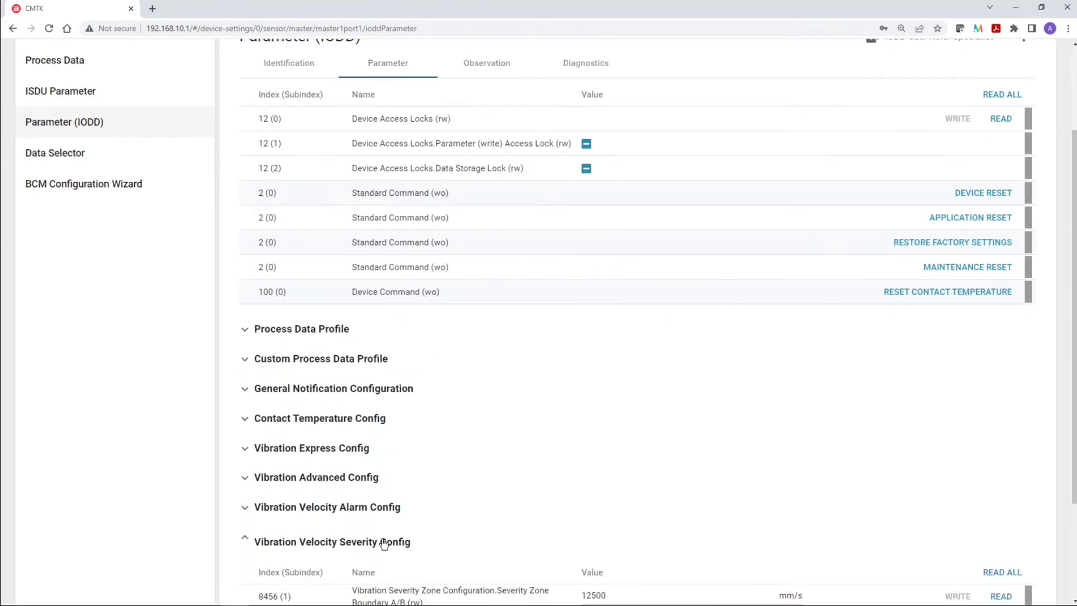
pyautogui.scroll(-2, 594, 339)
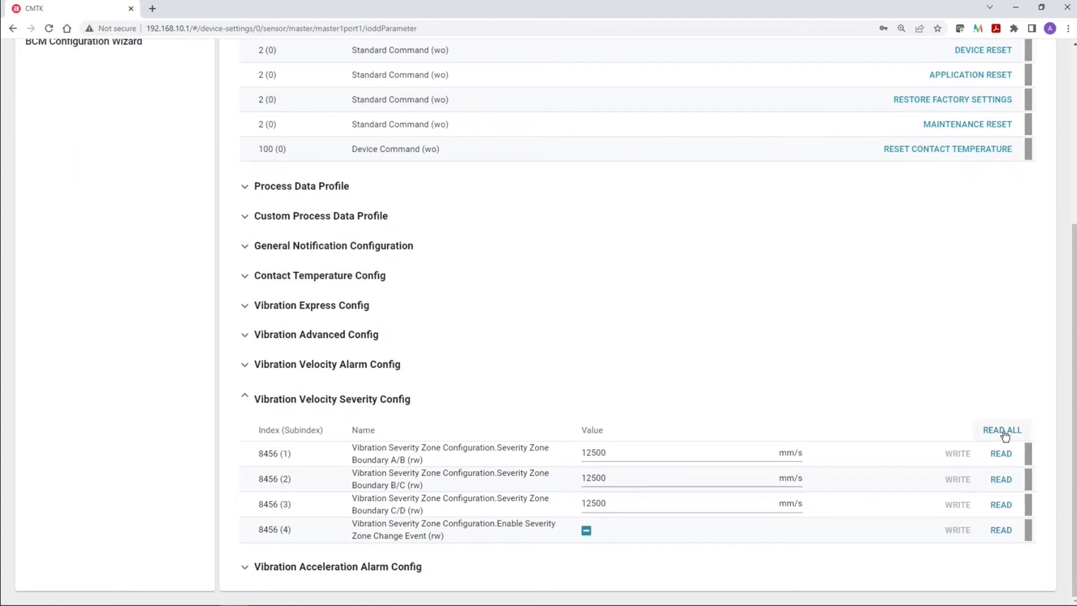
pyautogui.click(1002, 430)
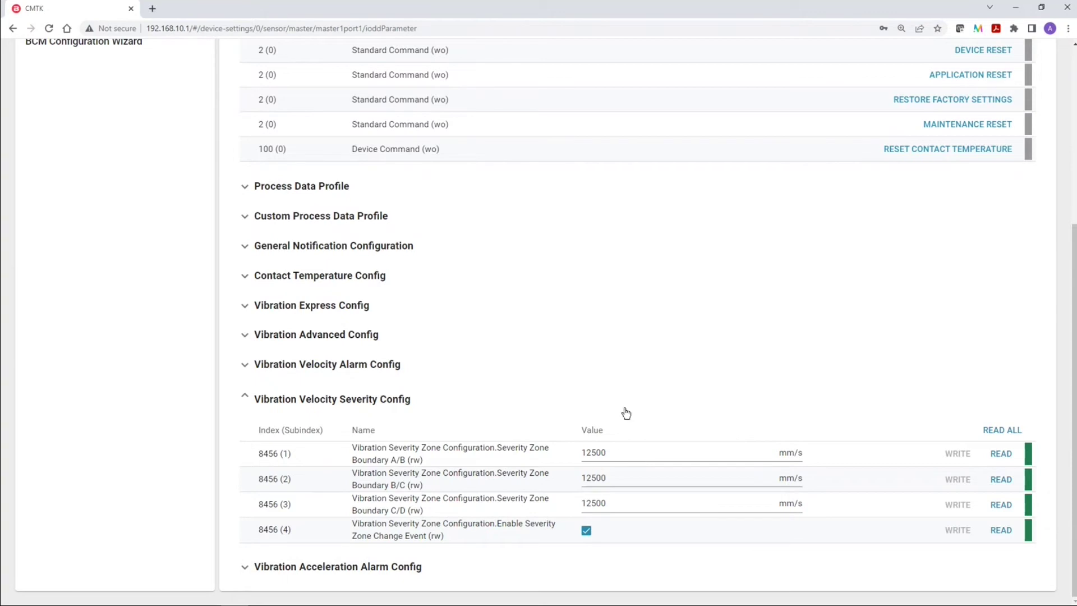
pyautogui.scroll(2, 510, 327)
pyautogui.scroll(2, 512, 327)
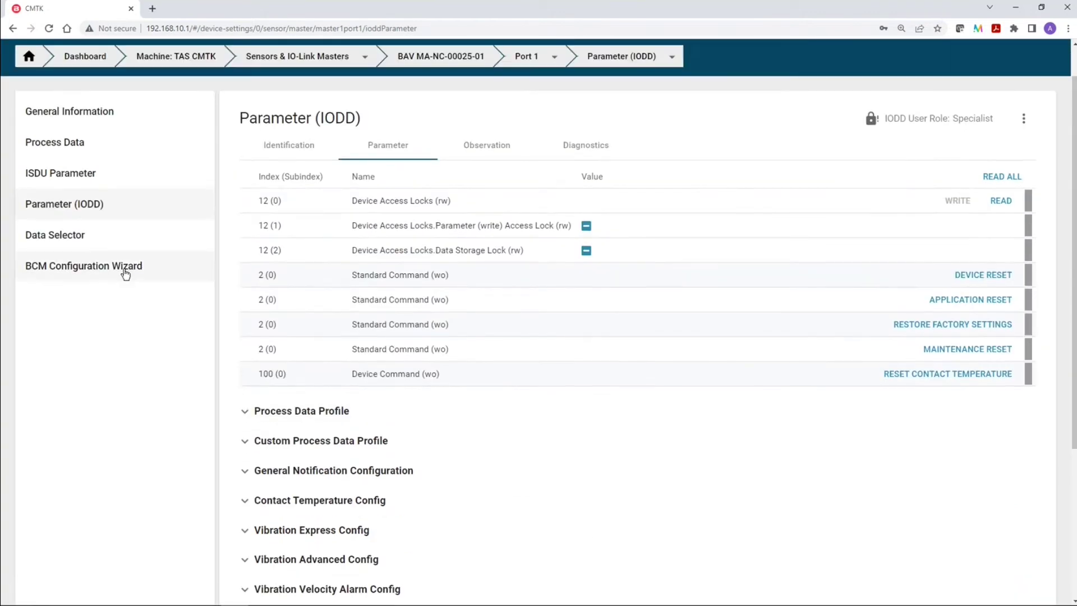
# Step: Start a new BCM wizard configuration for a MOTOR with ISO 10816-3 monitoring
pyautogui.click(110, 273)
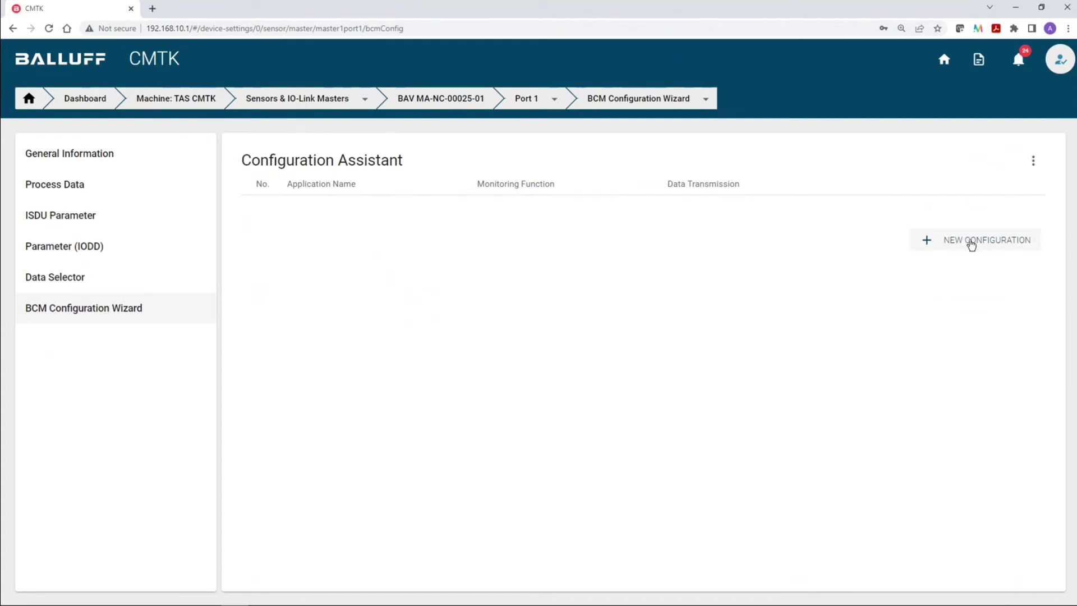
pyautogui.click(972, 241)
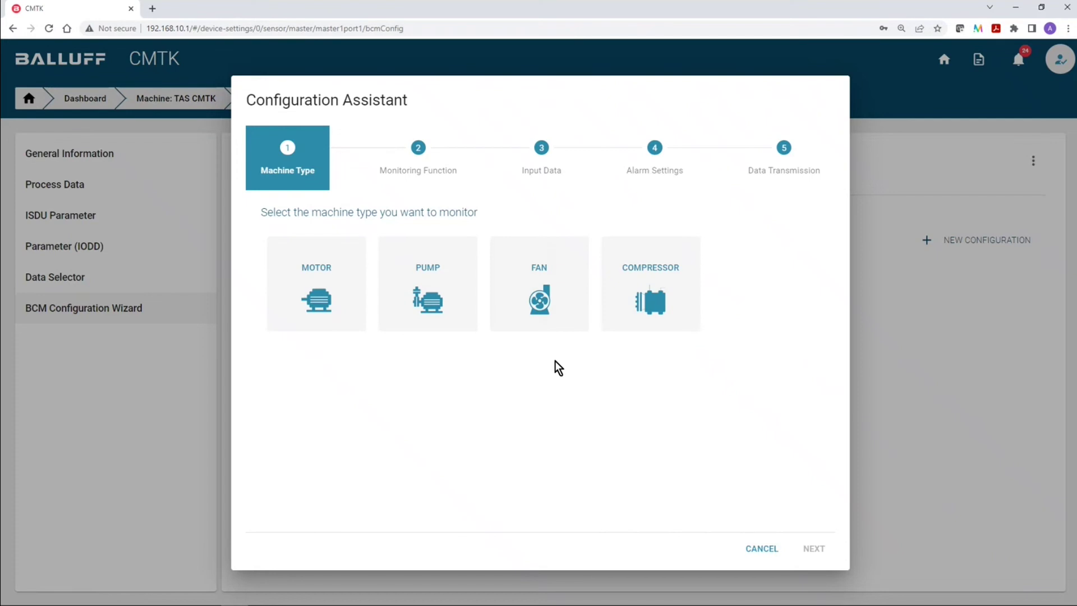
pyautogui.click(320, 304)
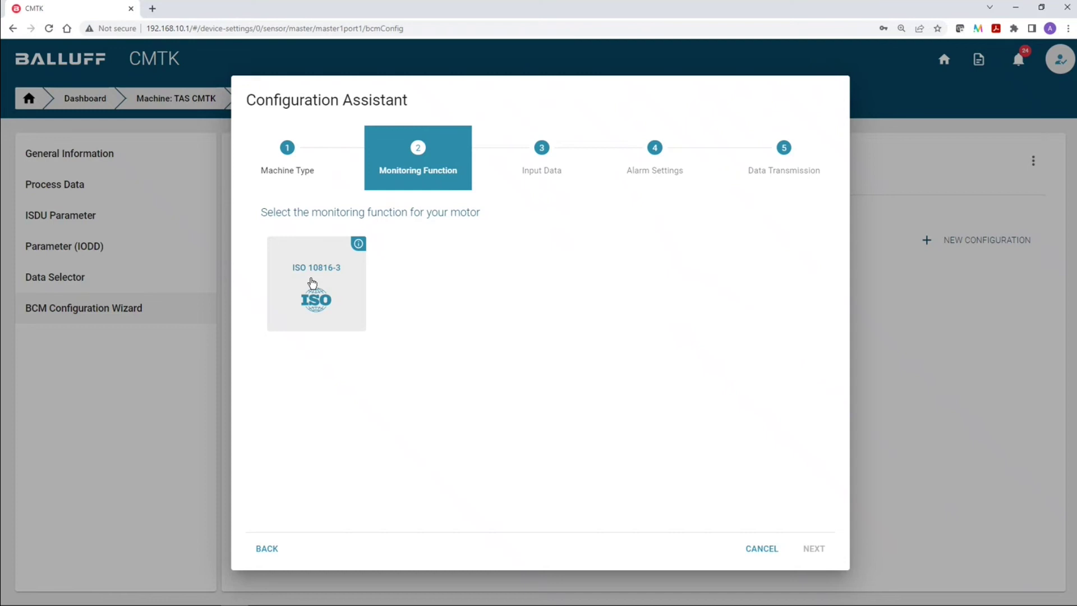
pyautogui.click(313, 280)
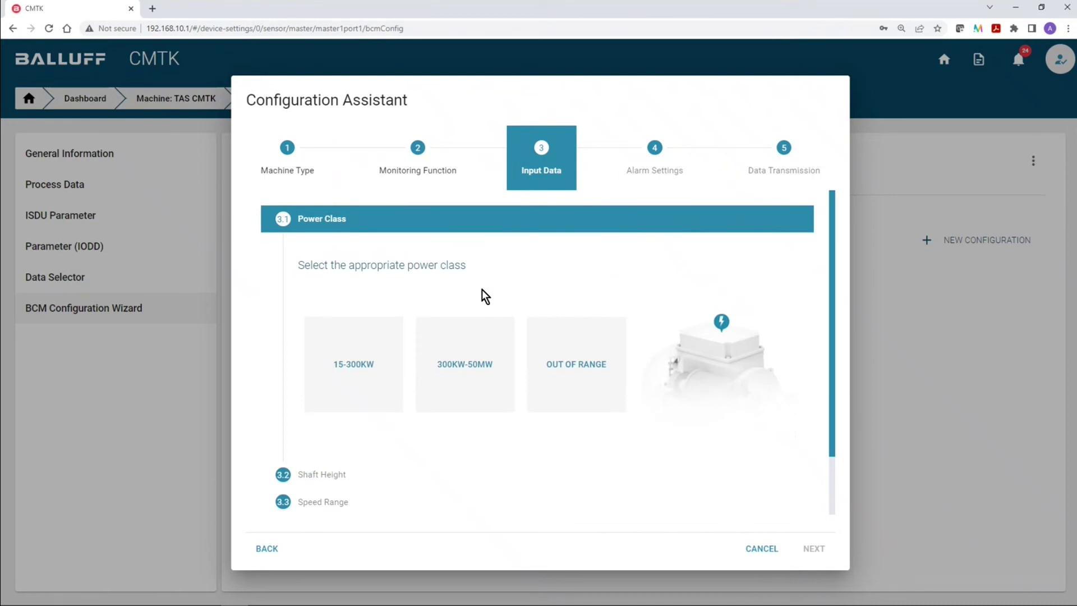
# Step: Enter motor data 15-300KW, 160-315MM, 120-15000RPM, RIGID support and Y-AXIS, then continue
pyautogui.click(362, 372)
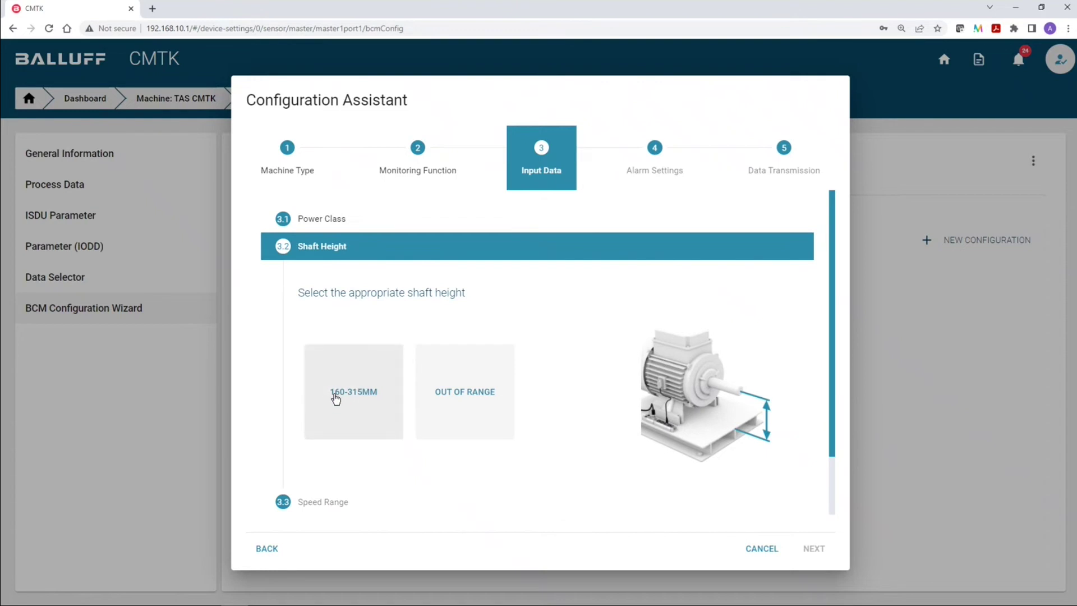
pyautogui.click(361, 397)
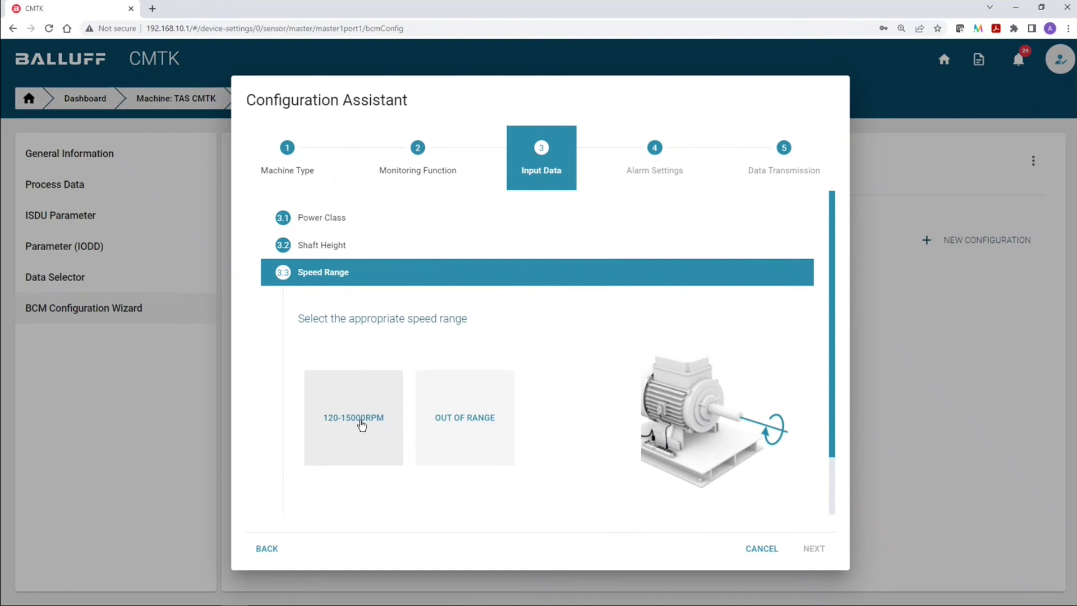
pyautogui.click(361, 422)
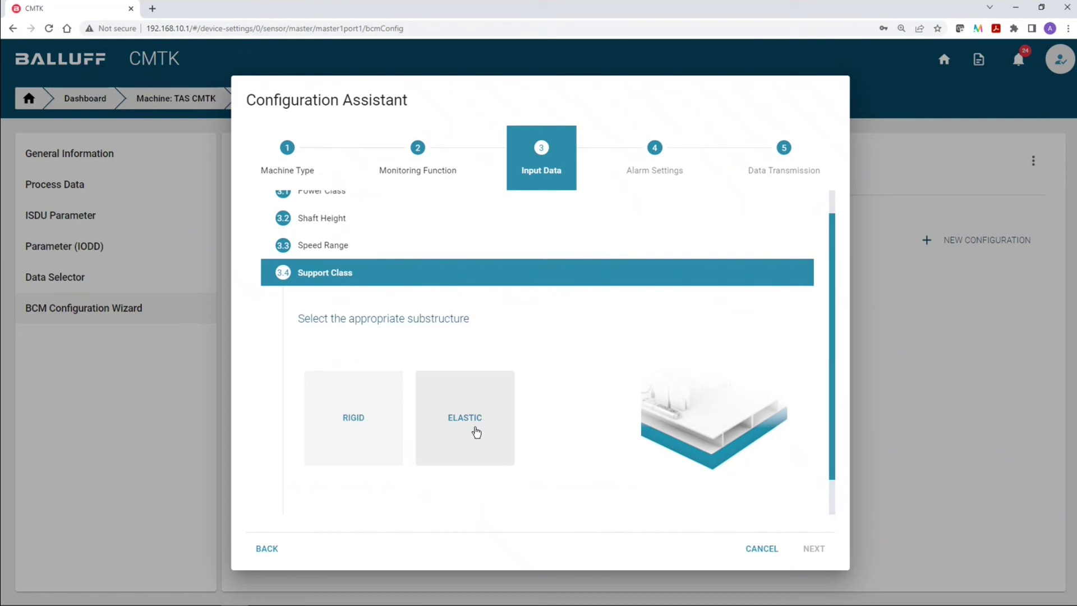
pyautogui.click(354, 427)
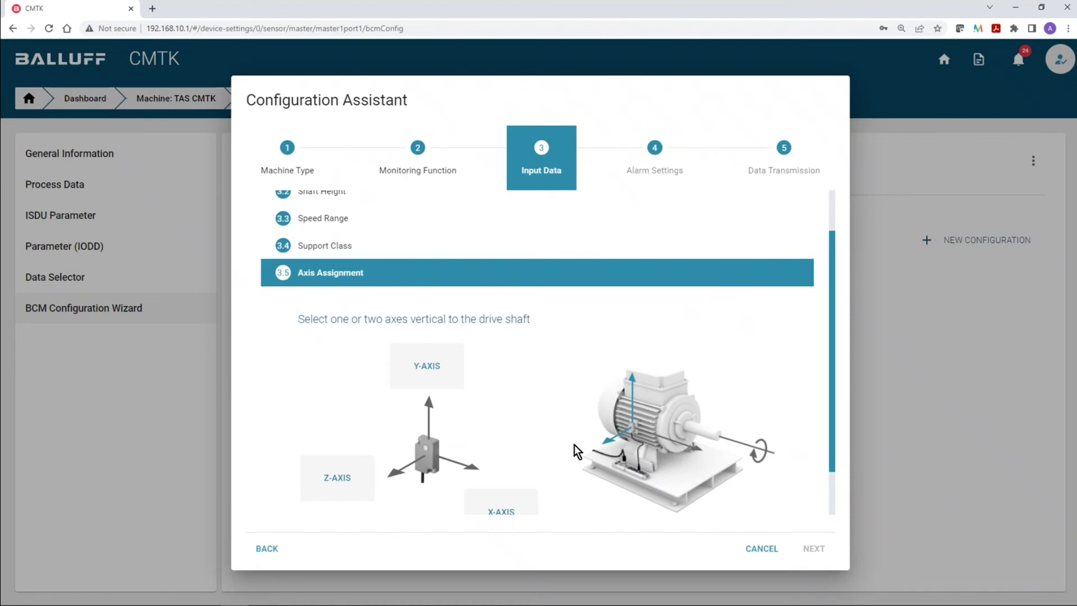
pyautogui.click(431, 366)
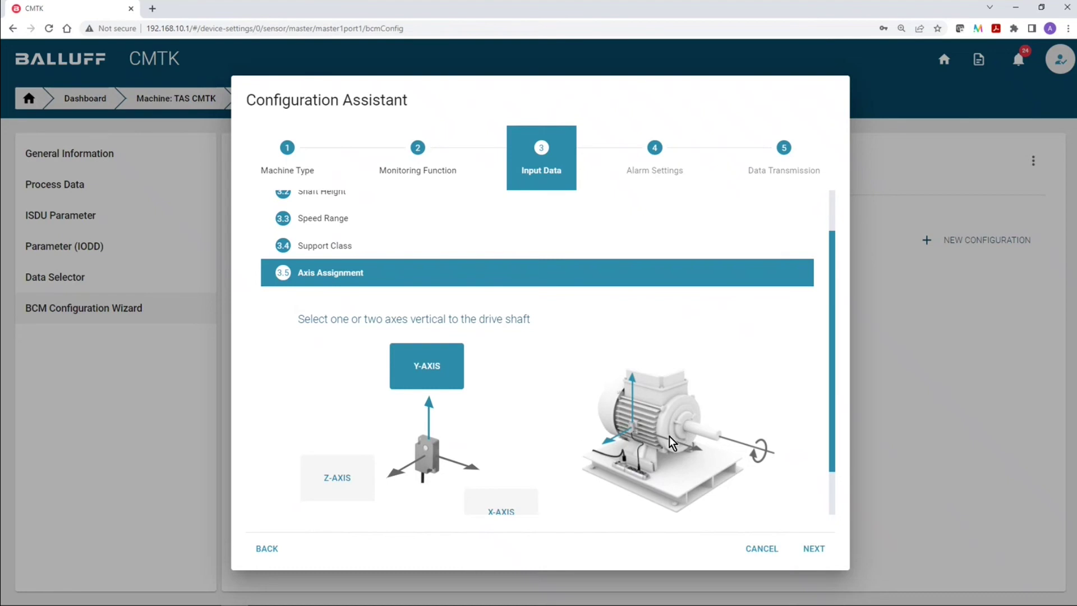
pyautogui.click(813, 552)
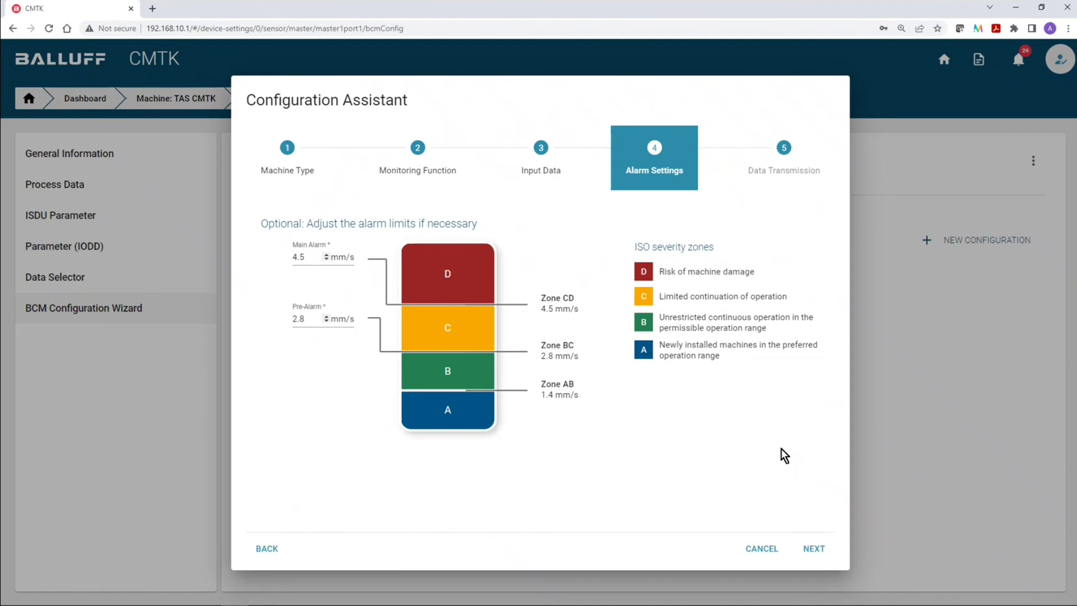
# Step: Accept the Main Alarm 4.5 mm/s and Pre-Alarm 2.8 mm/s limits and continue
pyautogui.click(812, 549)
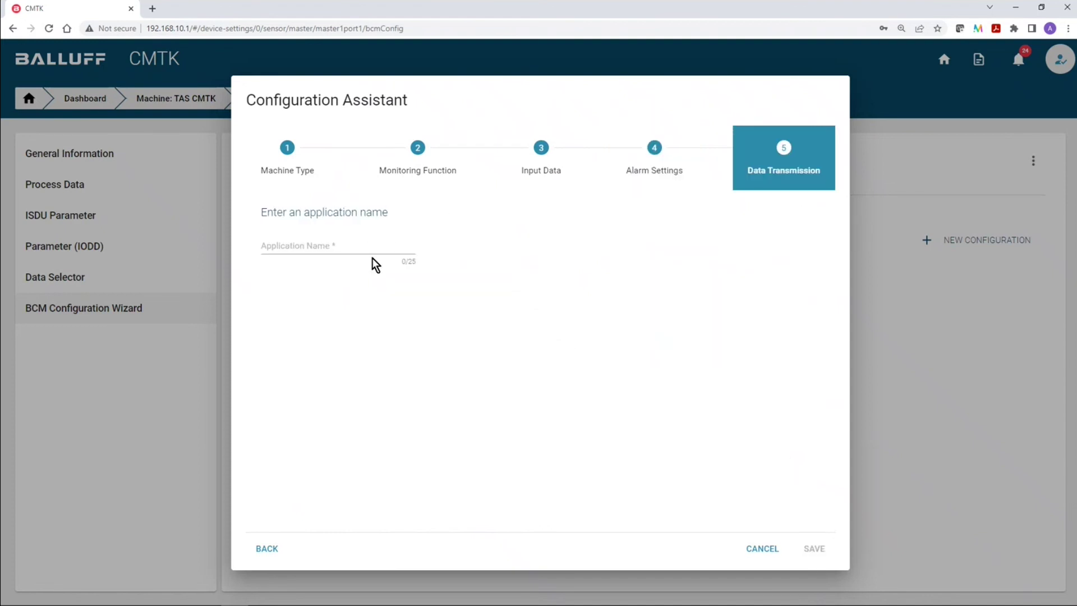
# Step: Name the application 'main motor' and save the configuration
pyautogui.click(356, 248)
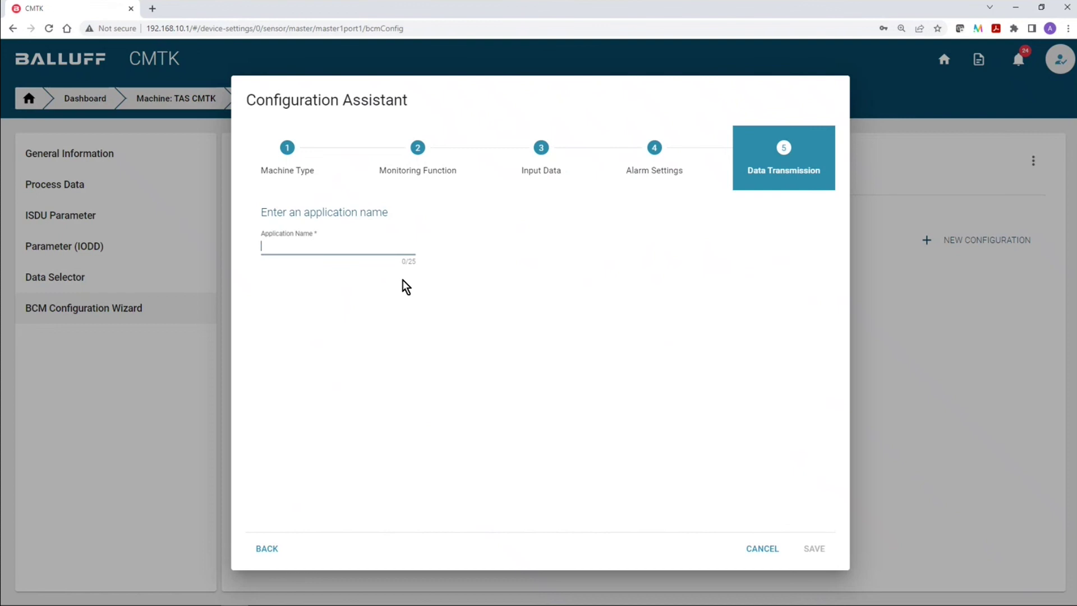
pyautogui.write('main motor')
pyautogui.click(817, 552)
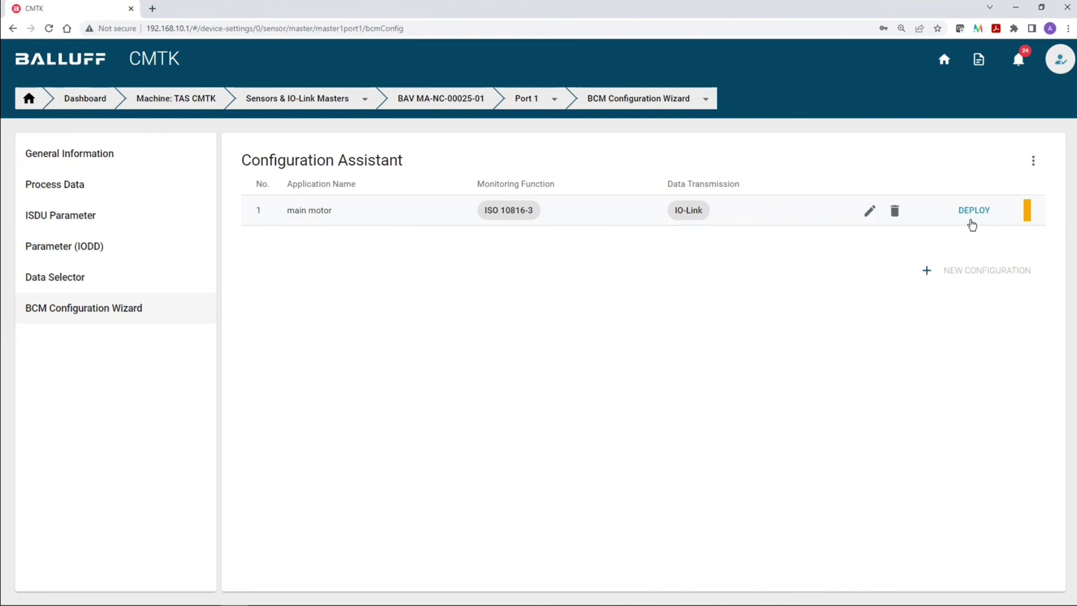
# Step: Deploy the 'main motor' configuration to the port 1 sensor
pyautogui.click(970, 215)
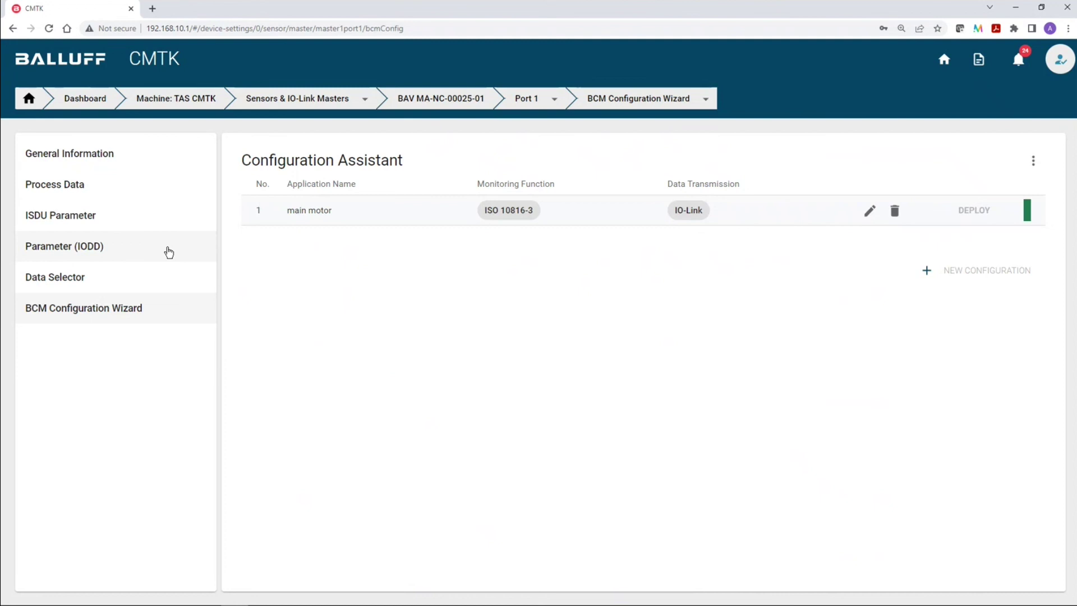
# Step: Read back the severity boundaries as 1.4/2.8/4.5 mm/s, then return to the Dashboard
pyautogui.click(96, 254)
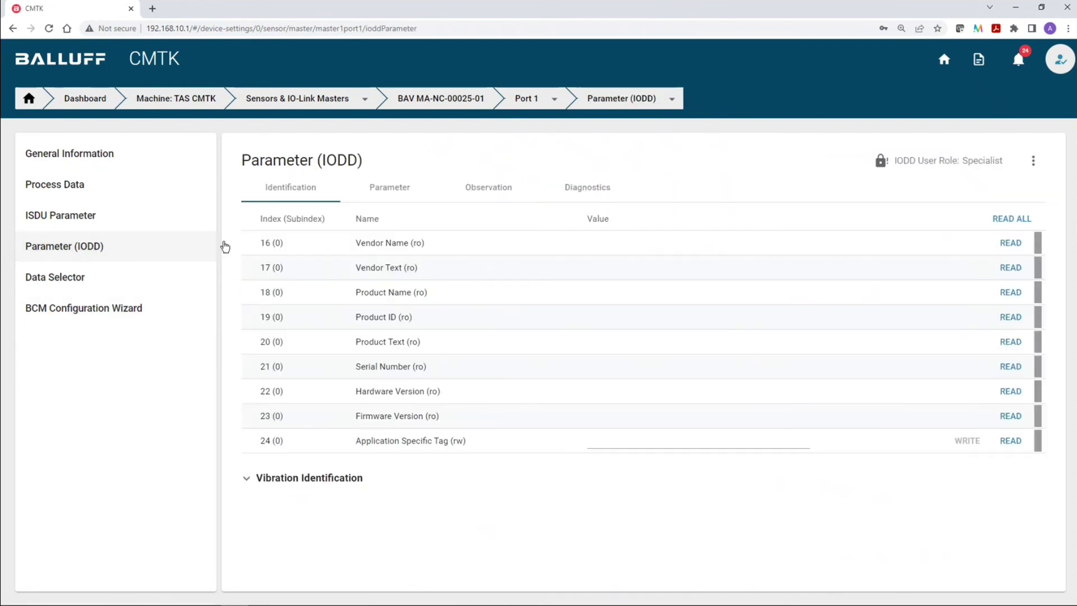
pyautogui.click(394, 193)
pyautogui.scroll(-3, 440, 322)
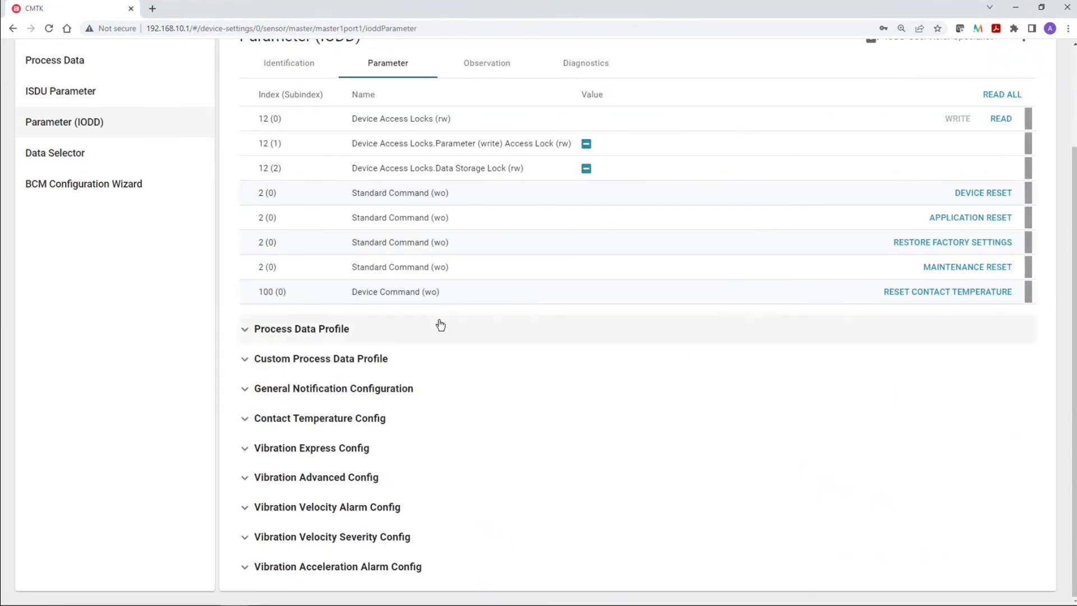
pyautogui.click(352, 539)
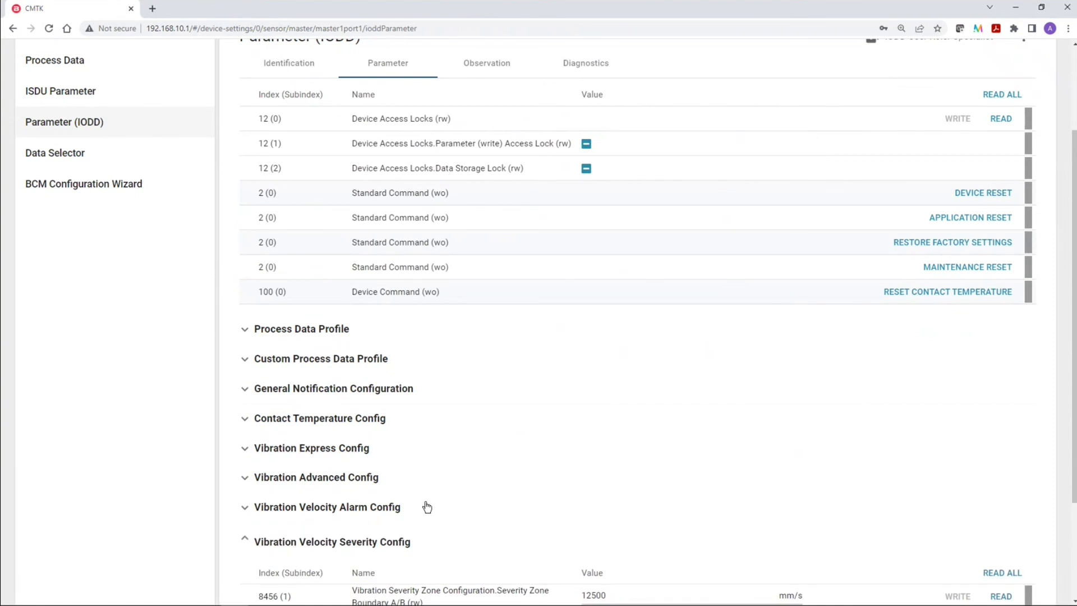
pyautogui.scroll(-3, 729, 423)
pyautogui.click(1009, 431)
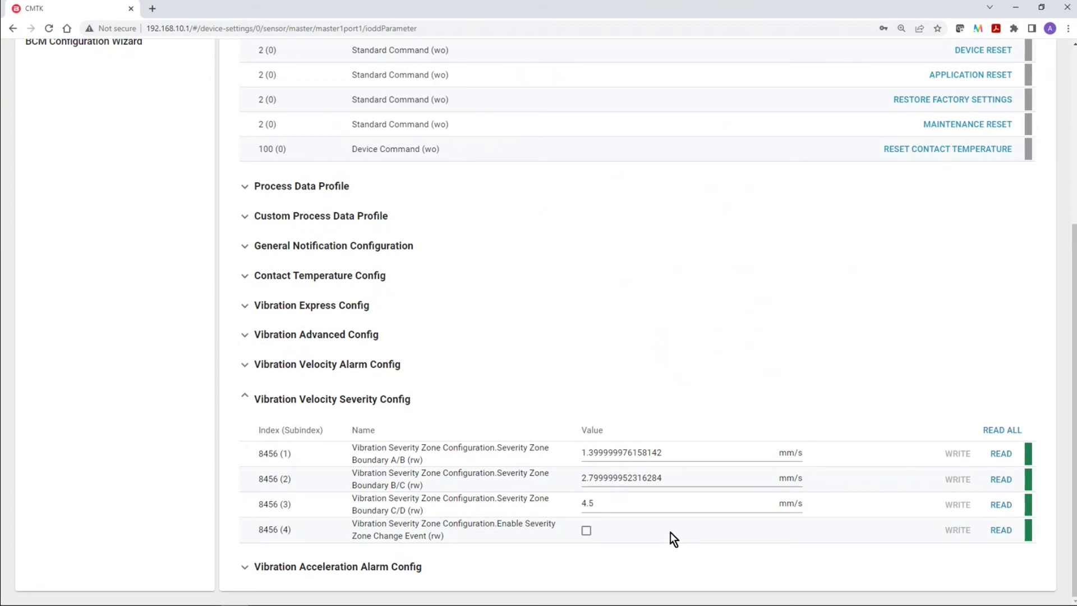
pyautogui.scroll(5, 379, 351)
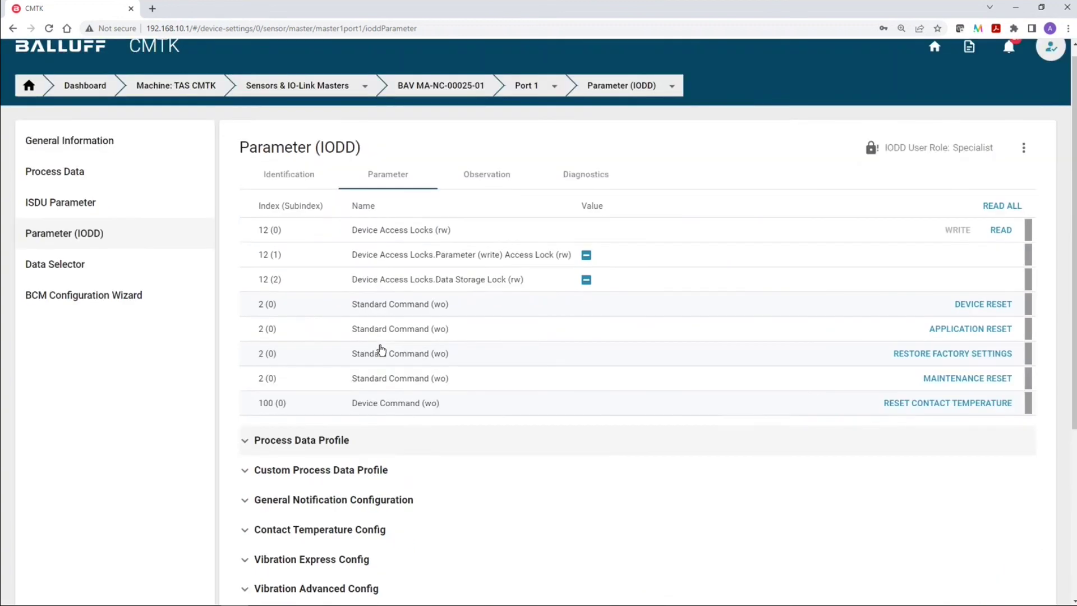
pyautogui.click(83, 106)
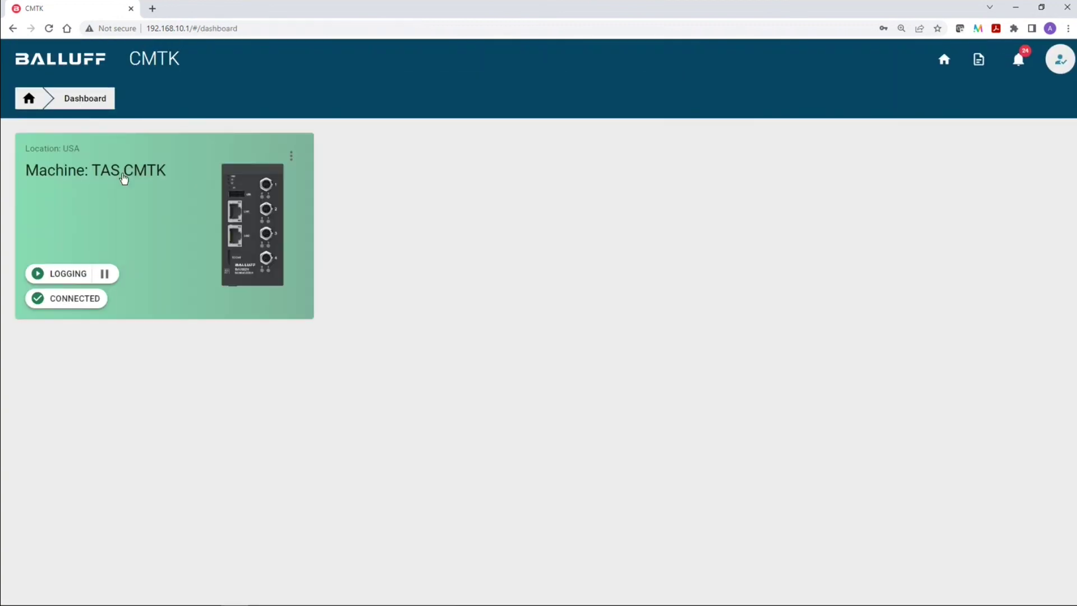